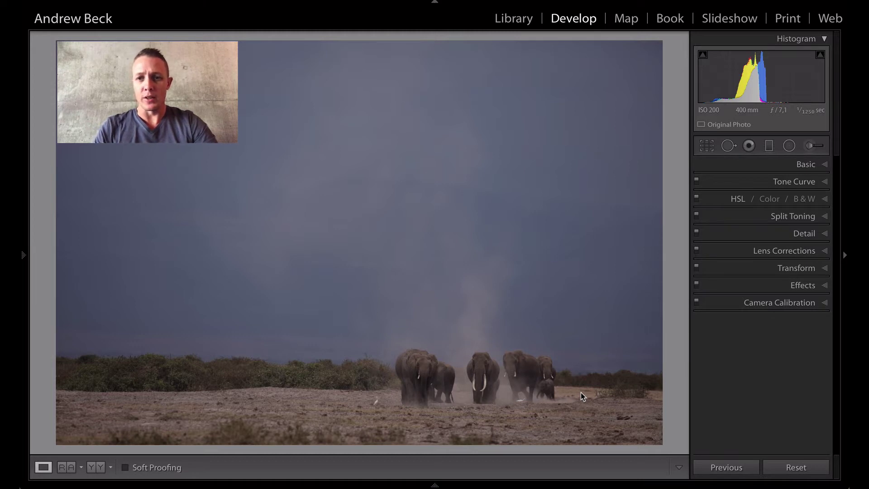
Crop a narrow strip off the photo's left and bottom edges, keeping the original aspect ratio, and apply the crop.
click(706, 145)
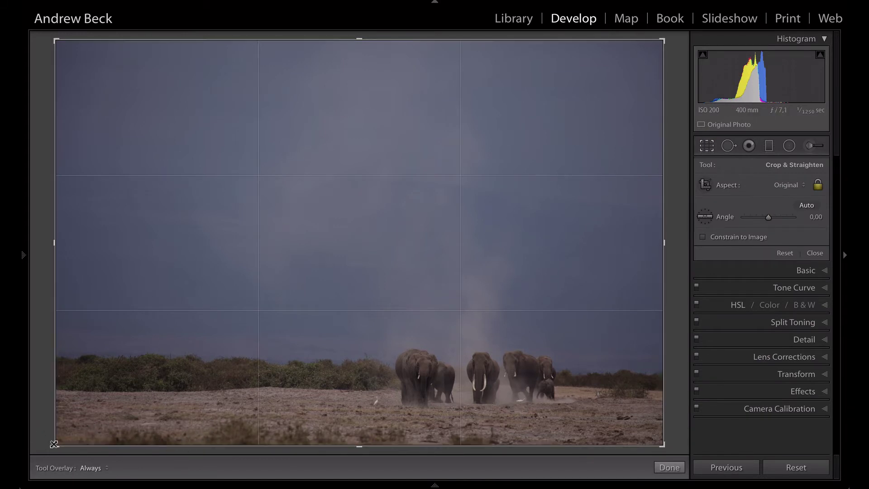
drag(55, 445, 70, 435)
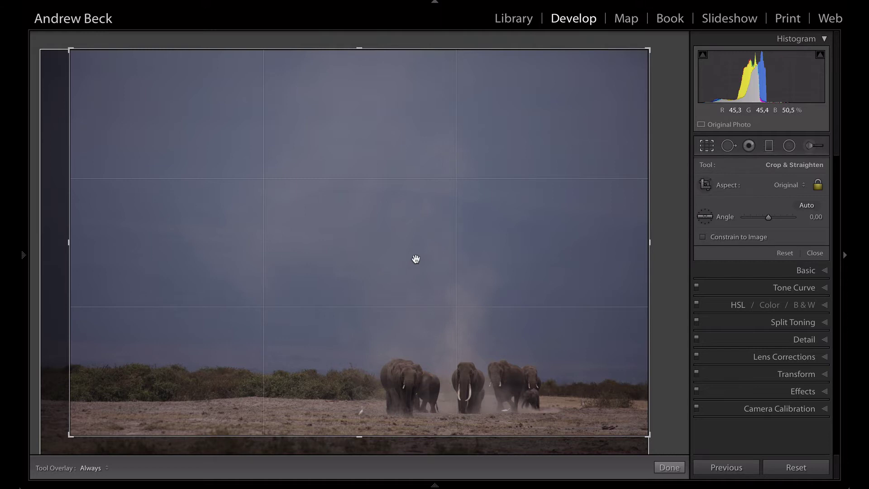
double_click(398, 252)
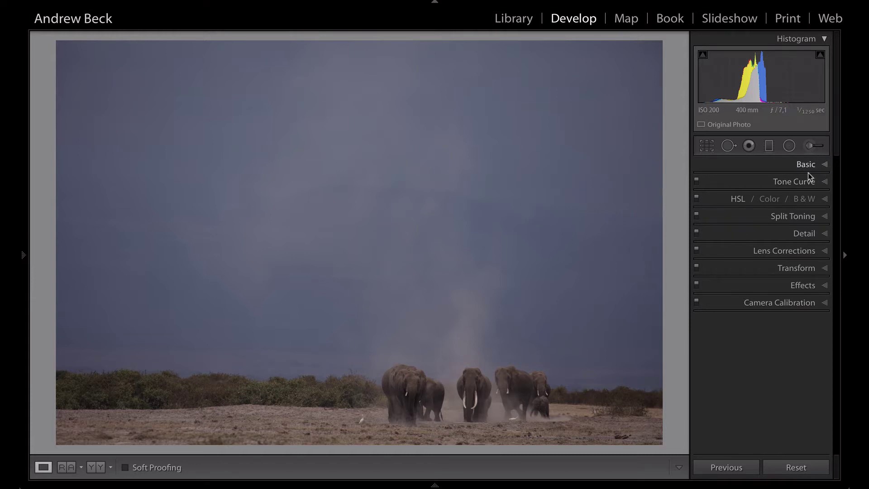
Set the basic adjustments to Exposure +0.40, Whites +47, Blacks −18, Clarity +8, Vibrance +10 and Saturation +5.
click(828, 163)
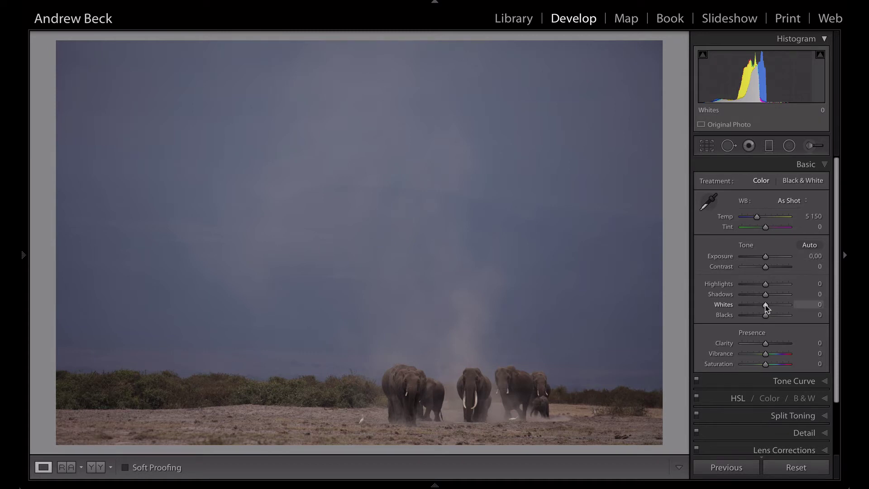
drag(766, 258, 768, 260)
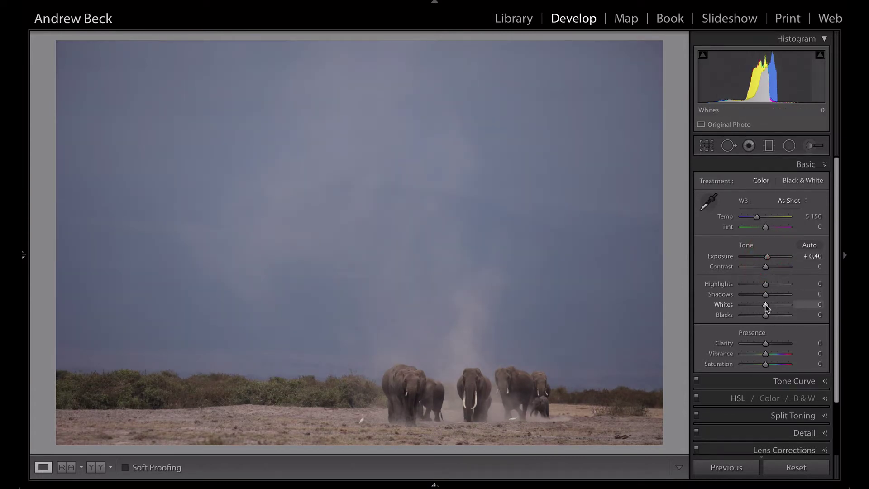
drag(765, 306, 777, 307)
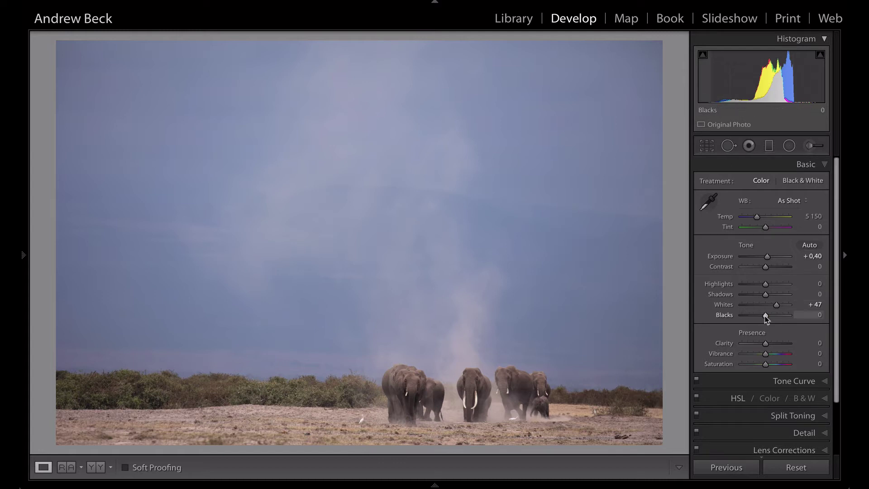
drag(765, 317, 760, 316)
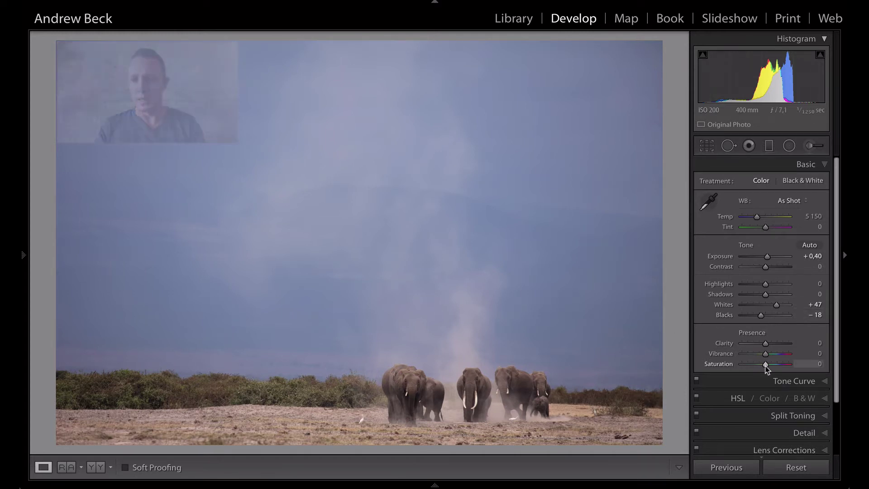
drag(766, 344, 768, 367)
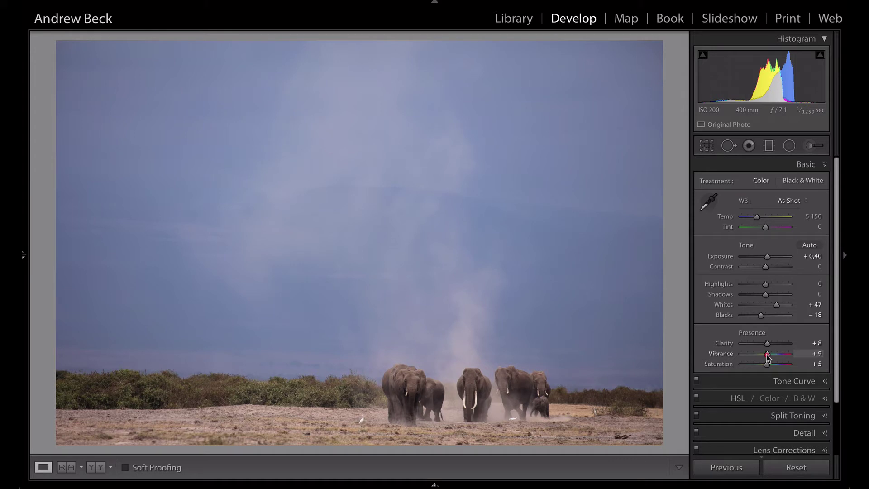
drag(767, 355, 768, 355)
Shape the tone curve with Highlights +32, Lights +19 and Darks −6, and compare the photo with and without it.
click(823, 383)
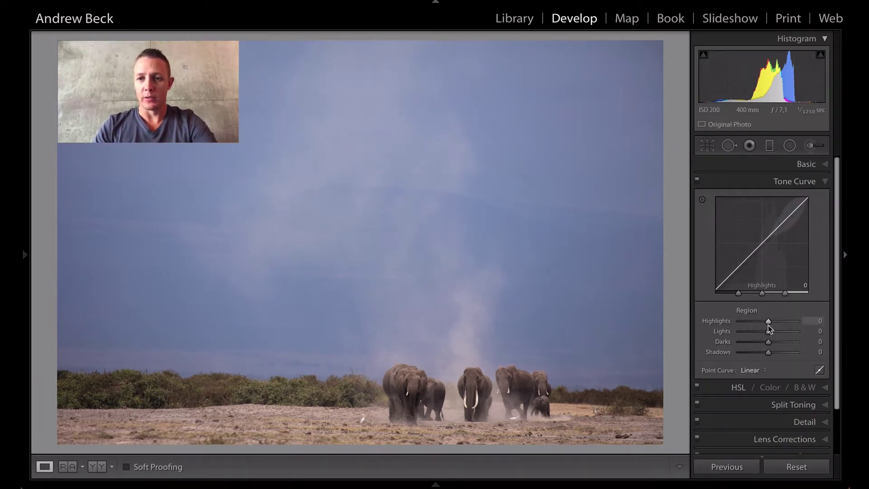
mouse_move(769, 322)
mouse_down()
mouse_move(755, 326)
mouse_move(790, 324)
mouse_move(778, 323)
mouse_up()
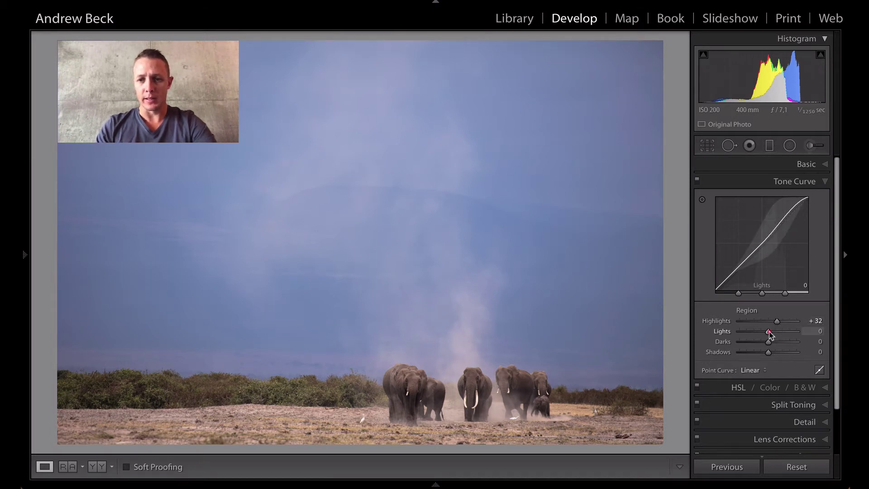
drag(769, 334, 775, 334)
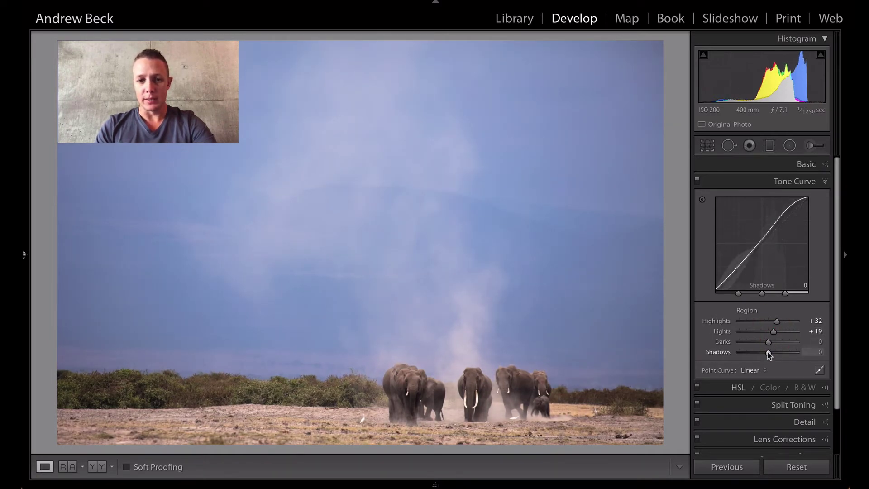
drag(769, 345, 766, 345)
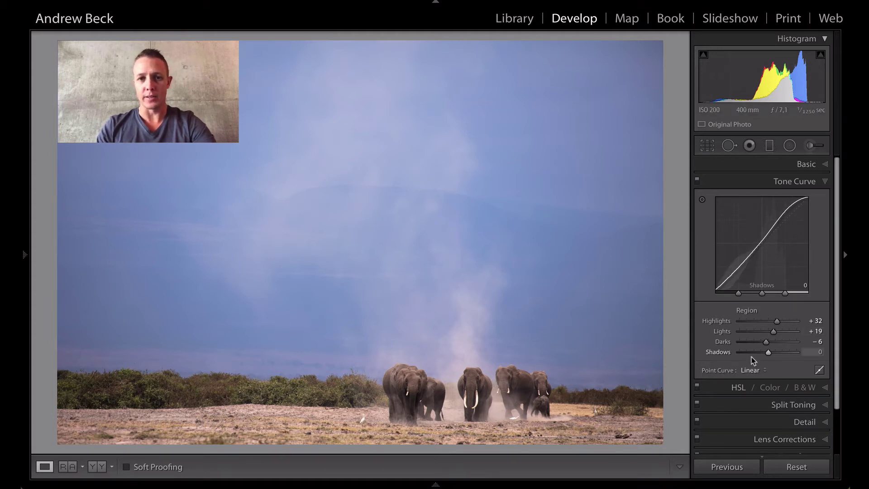
click(697, 180)
click(696, 180)
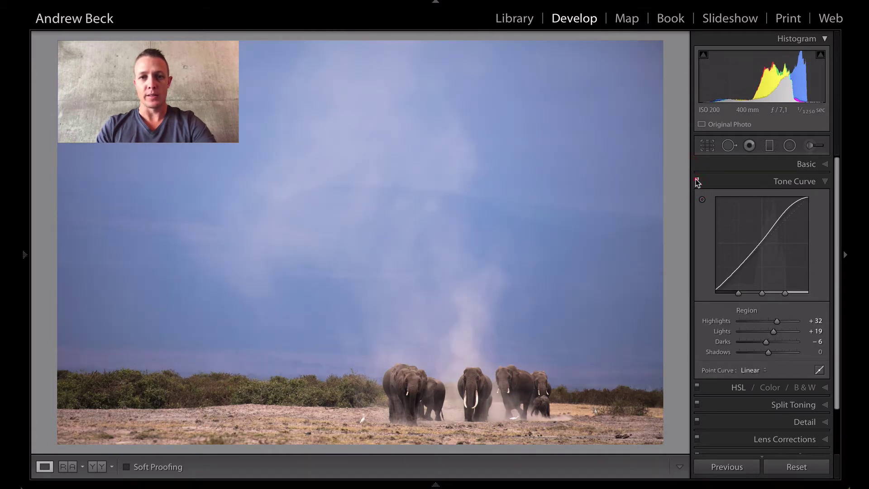
click(697, 181)
click(697, 180)
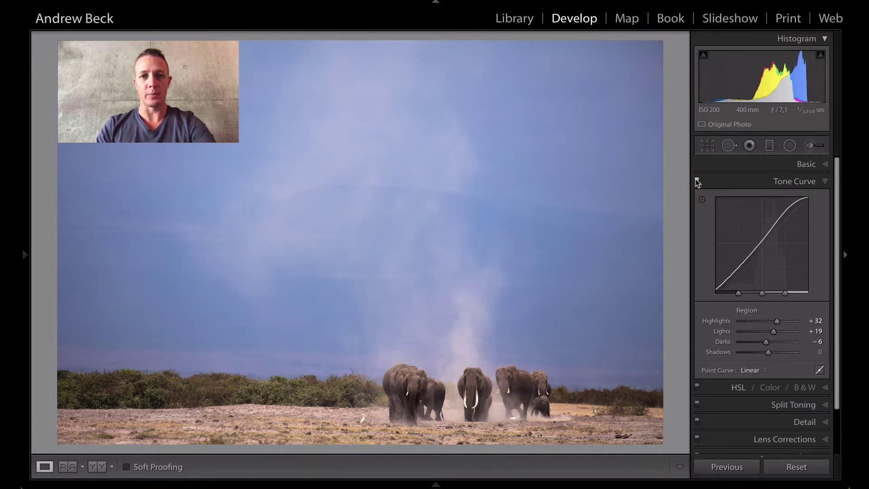
Sharpen the photo with a masking value of 82, previewing the mask, and an amount of 50.
scroll(770, 326, down, 1)
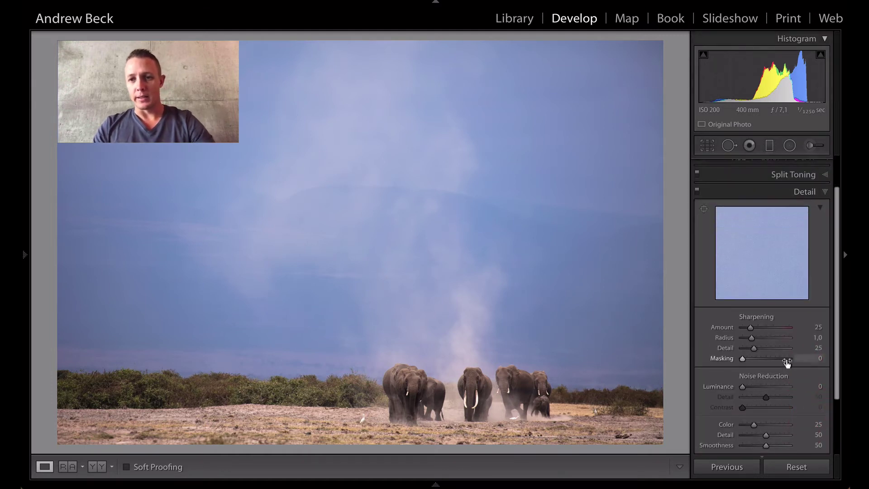
alt+click(743, 359)
drag(742, 359, 776, 362)
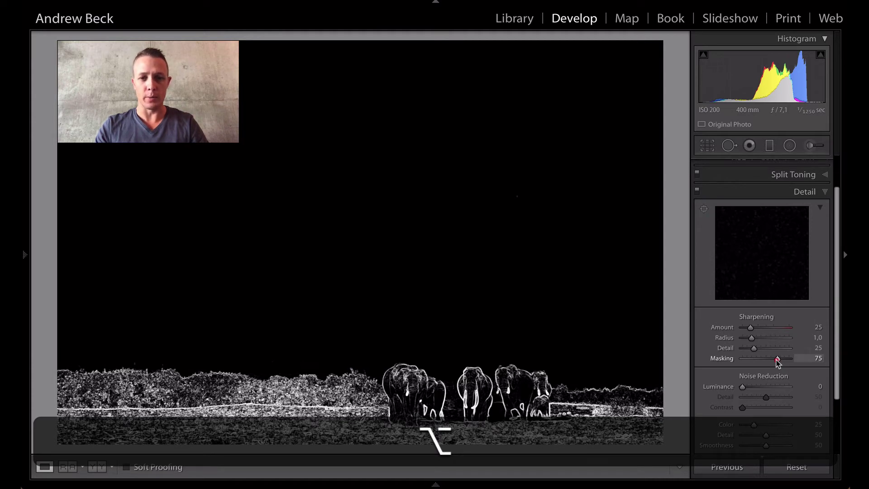
drag(782, 362, 779, 359)
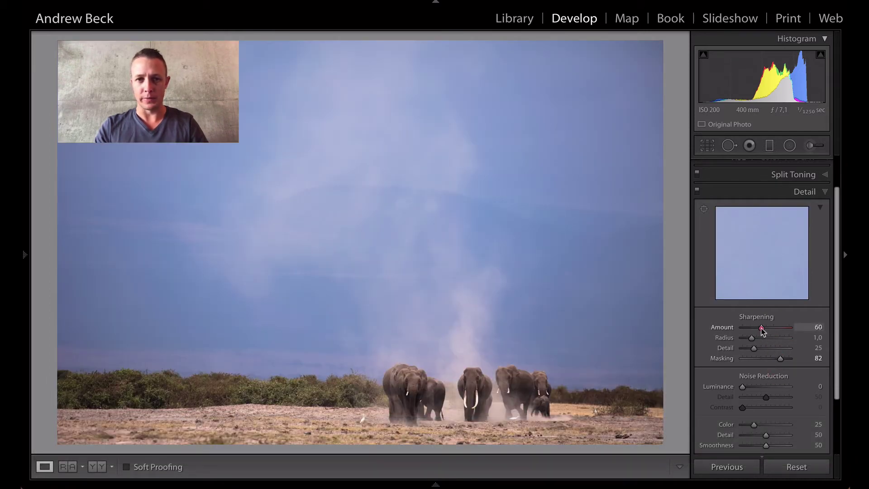
drag(759, 330, 758, 330)
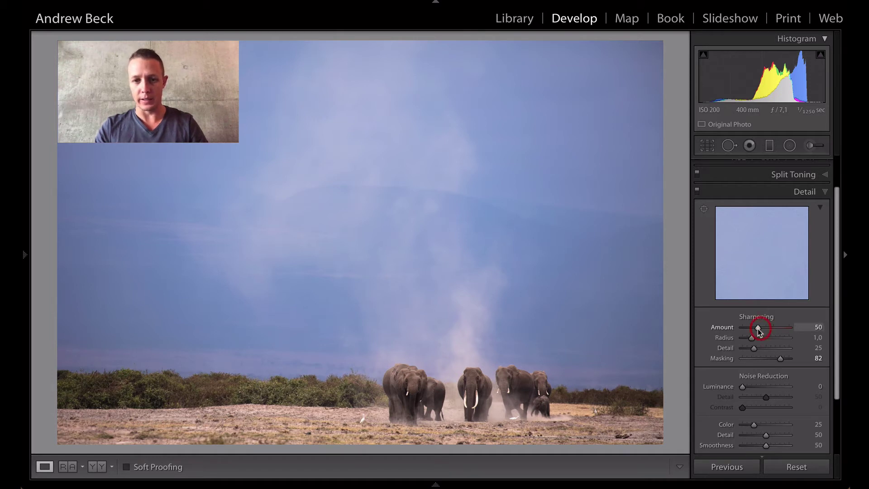
Cool the white balance by setting the color temperature to 4862.
scroll(782, 359, down, 3)
scroll(787, 361, up, 3)
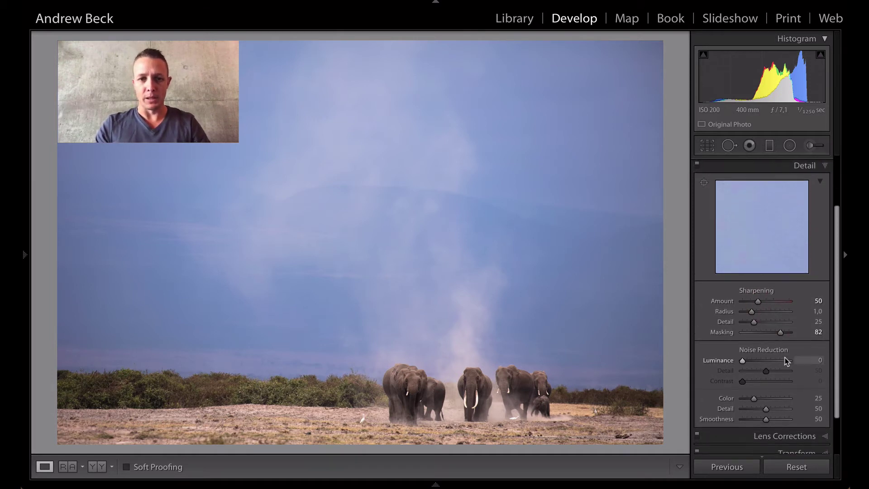
scroll(806, 317, up, 2)
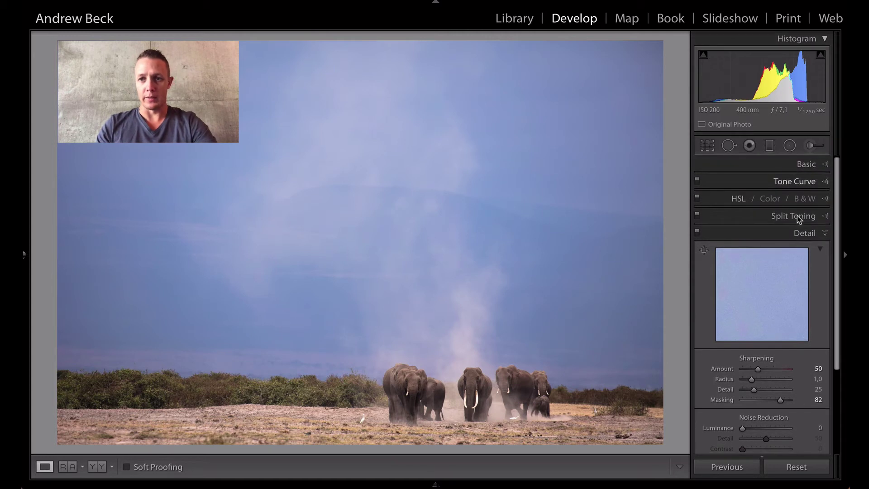
click(821, 164)
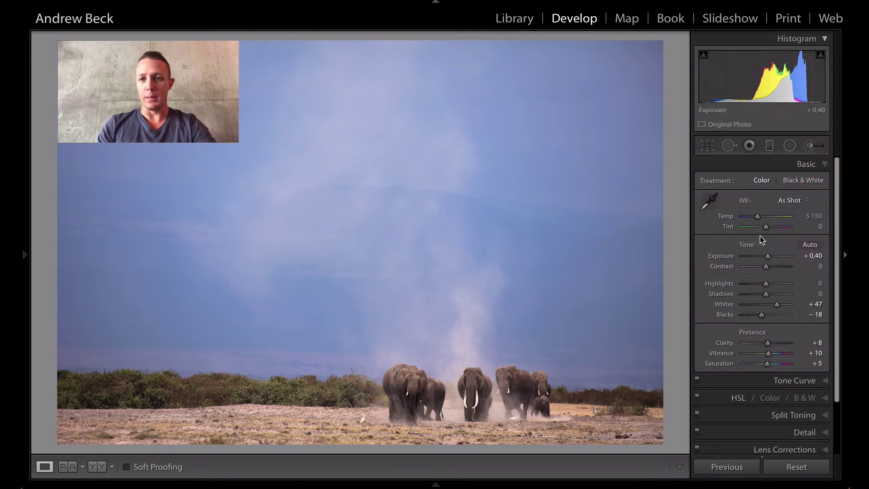
click(758, 216)
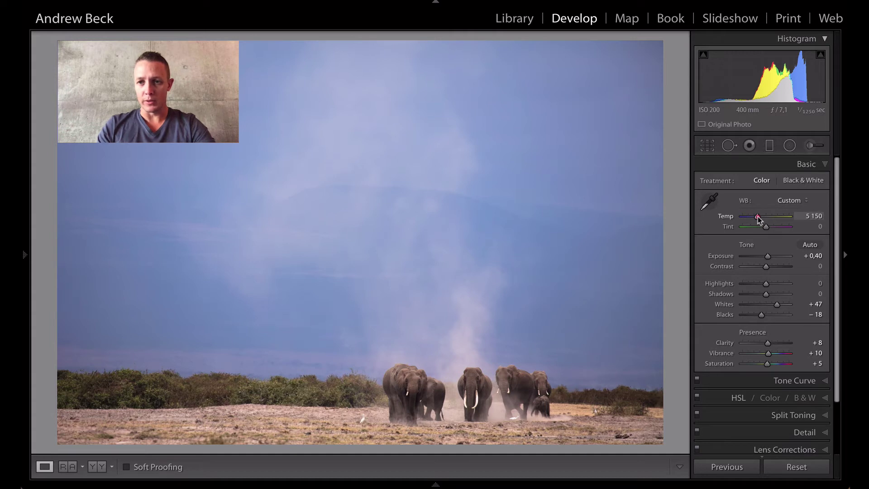
drag(757, 215, 756, 216)
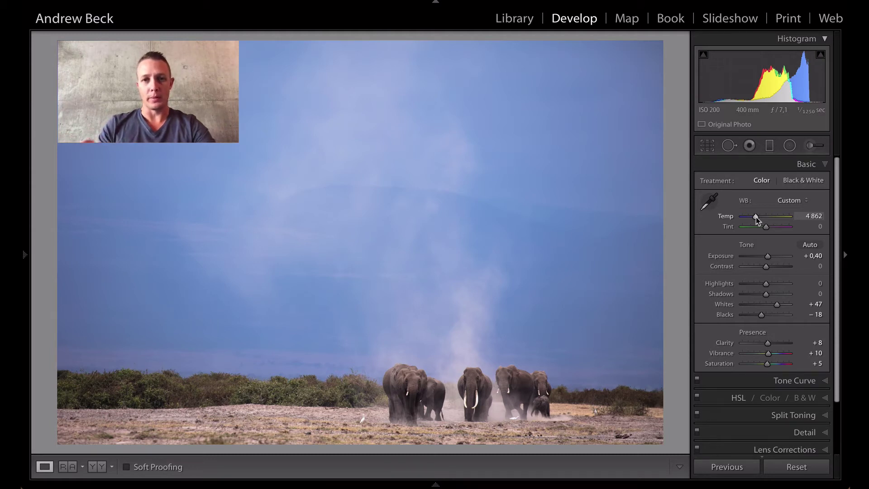
Raise the color saturation of Blue to +8 and Aqua to +10, and compare the photo with and without the change.
scroll(756, 217, down, 1)
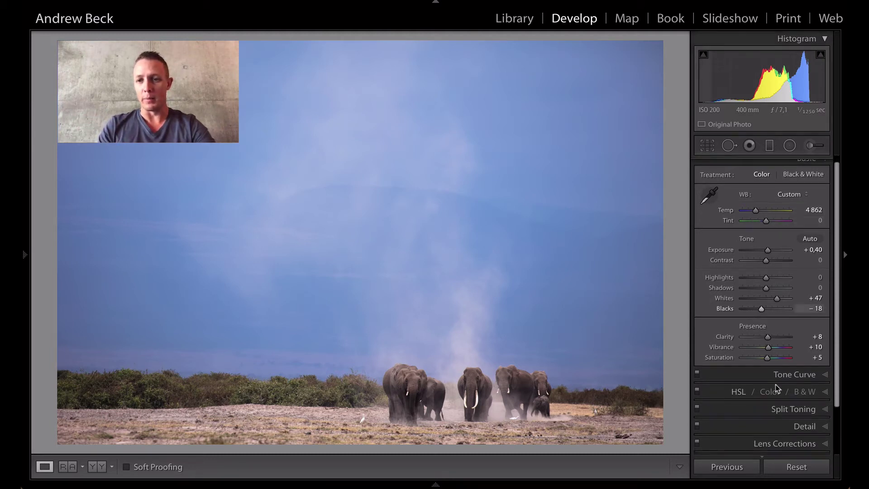
click(739, 393)
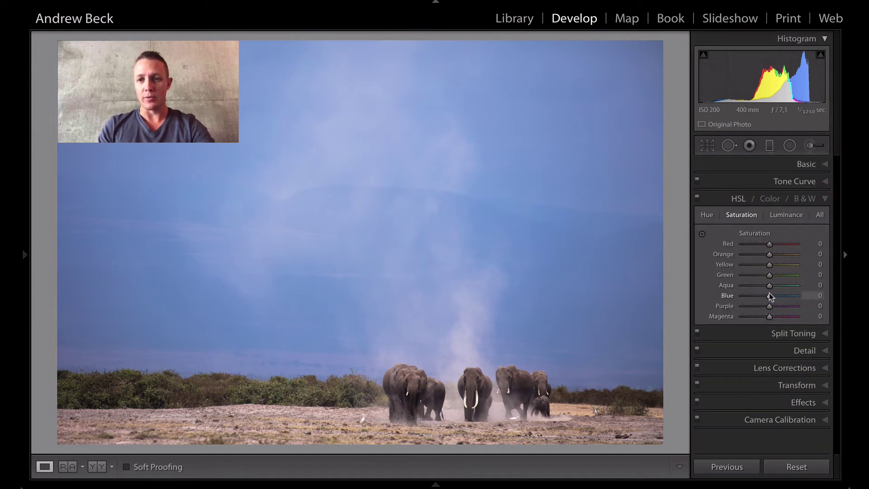
drag(769, 297, 772, 296)
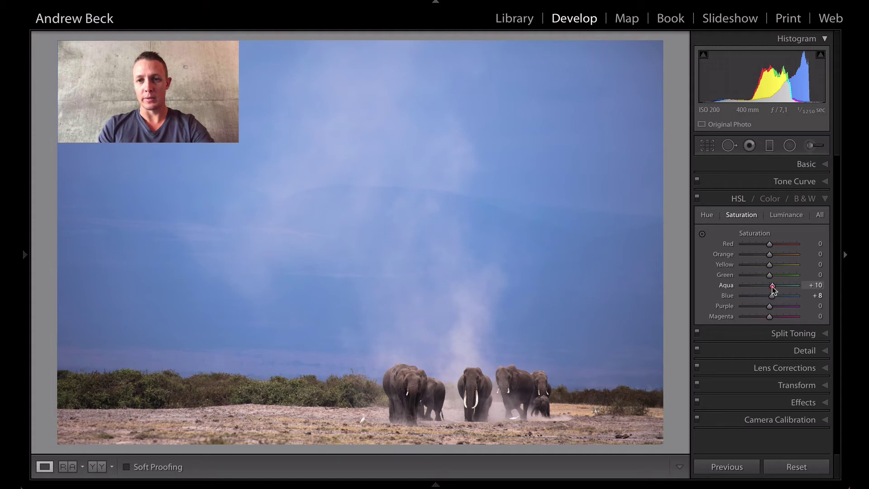
click(697, 198)
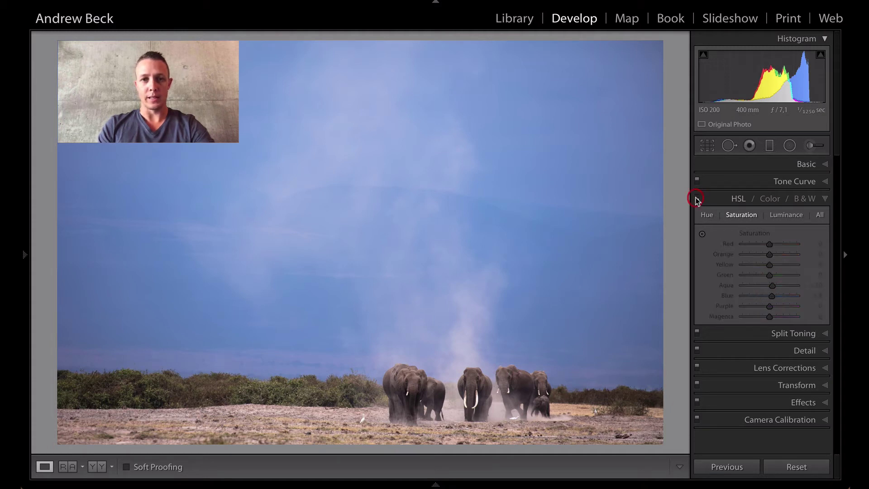
click(697, 198)
click(697, 199)
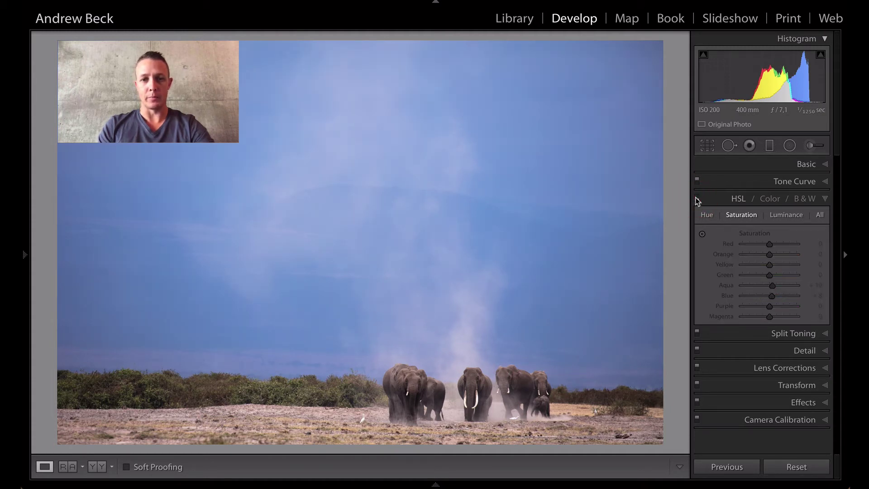
click(697, 200)
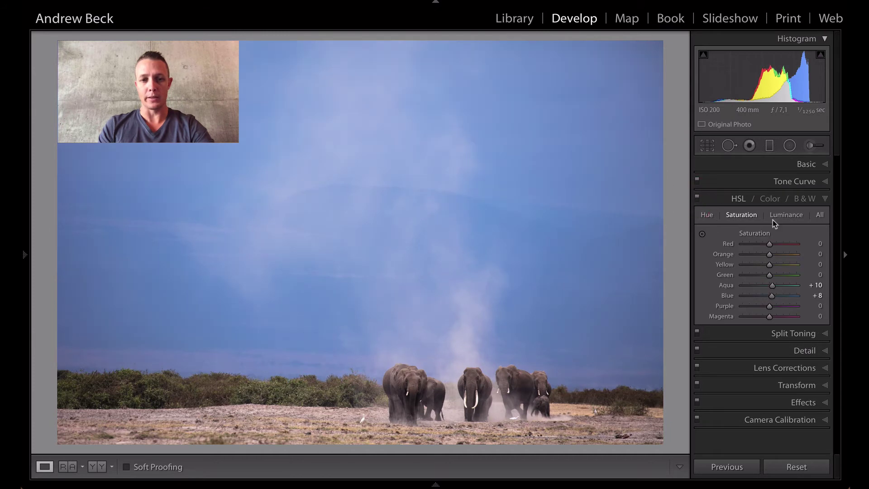
Prepare the Adjustment Brush with a flow of 30 and reset all its effect values to zero.
click(811, 147)
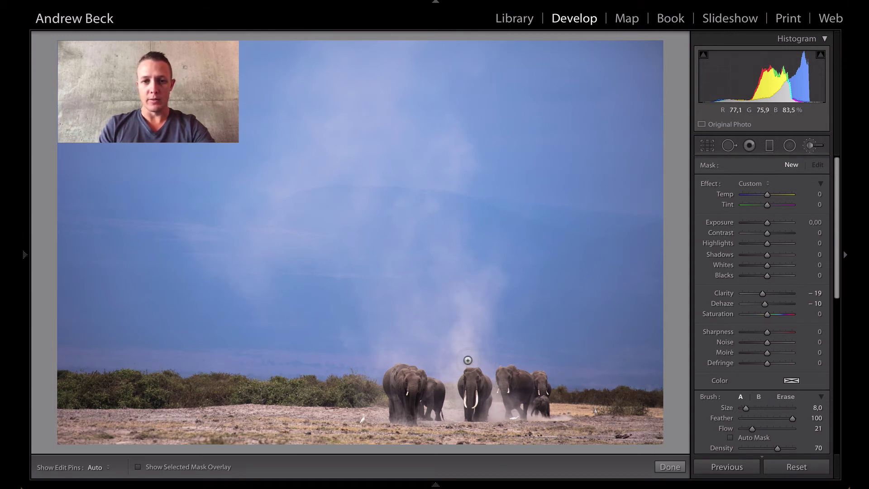
key(3)
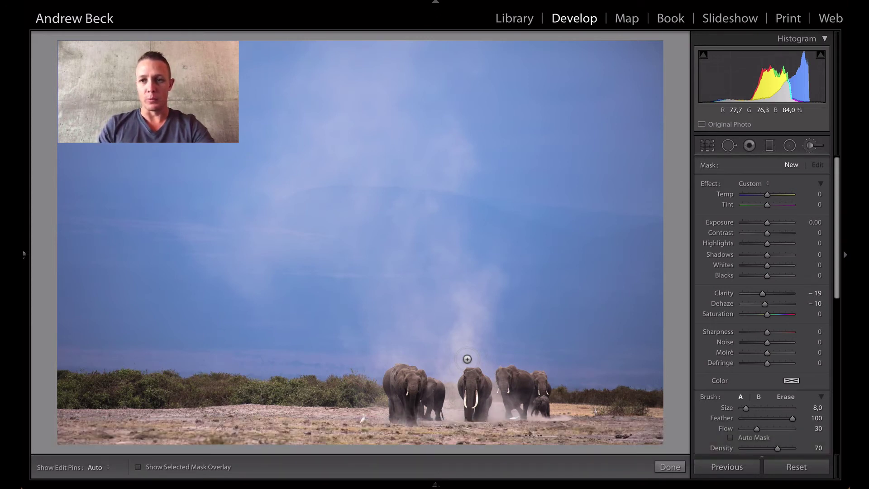
double_click(710, 184)
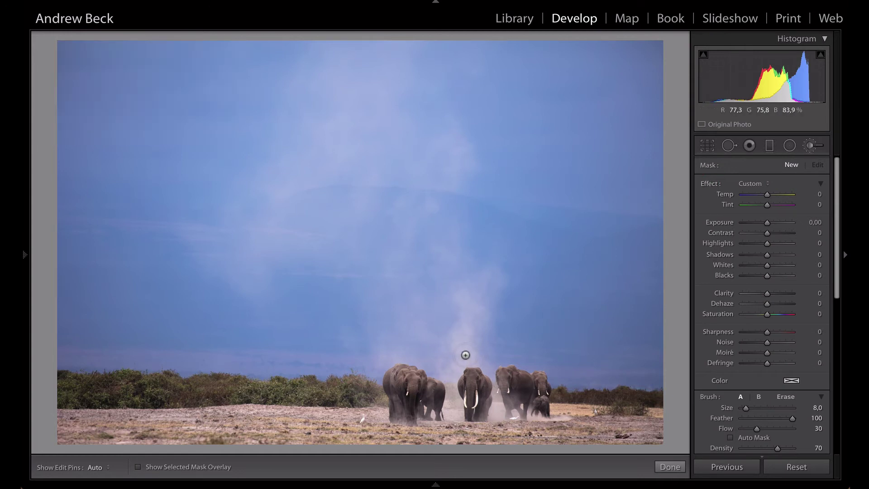
Show the mask overlay and brush over the dust rising above the central elephant and the separate dust patch higher up.
key(o)
mouse_move(460, 367)
mouse_down()
mouse_move(465, 308)
mouse_move(471, 334)
mouse_move(493, 287)
mouse_move(480, 301)
mouse_move(458, 287)
mouse_up()
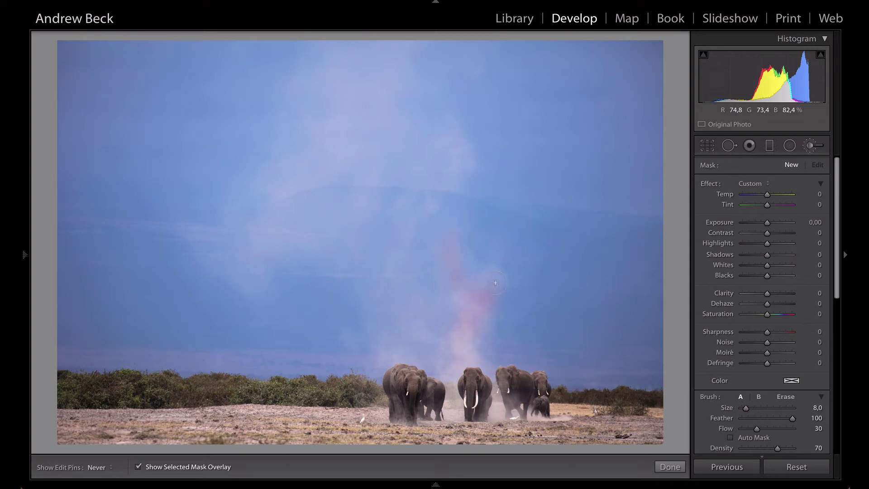
click(458, 287)
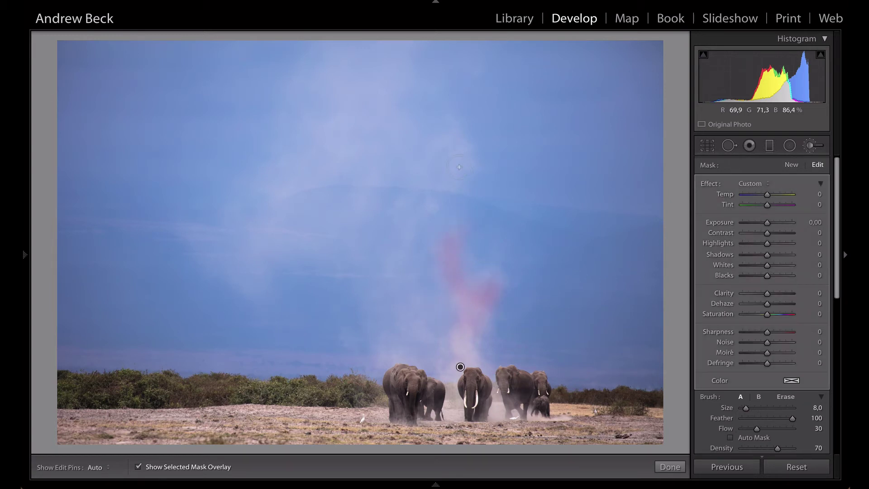
mouse_move(454, 153)
mouse_down()
mouse_move(463, 151)
mouse_move(452, 130)
mouse_up()
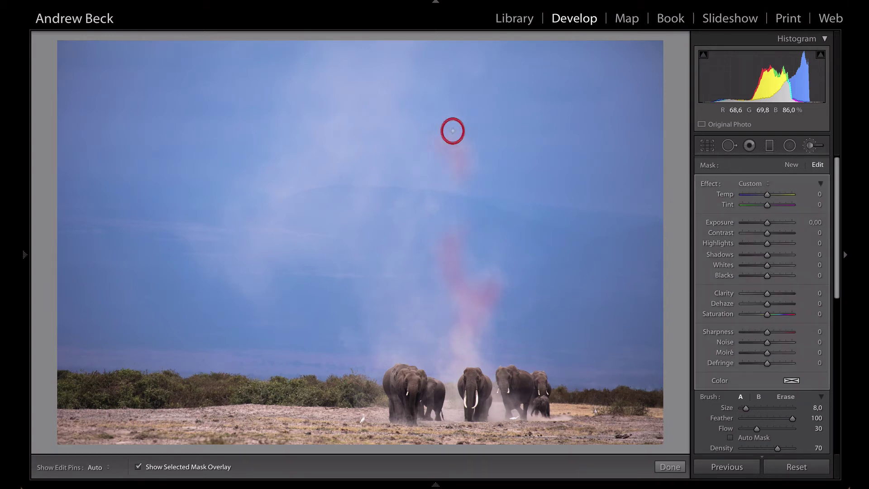
key(h)
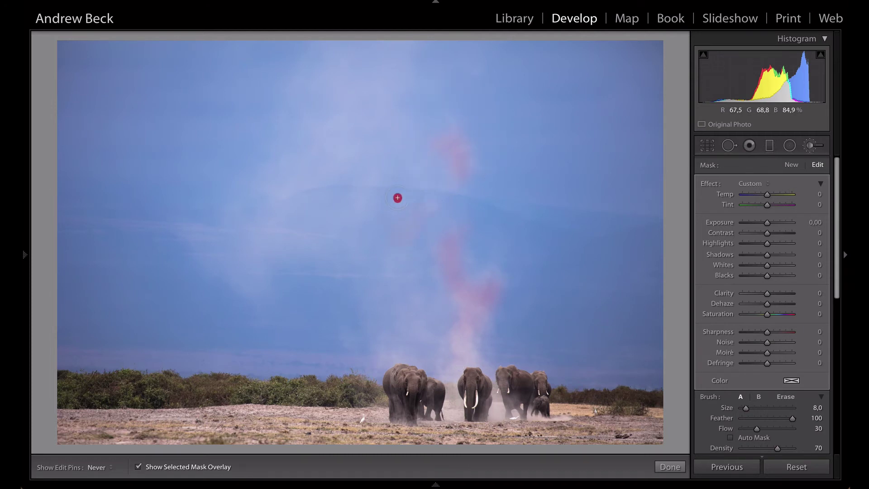
Extend the brush mask over the fainter dust columns above the herd and the tall plume drifting across the sky.
drag(405, 241, 402, 243)
drag(430, 275, 436, 275)
drag(384, 359, 371, 301)
mouse_move(349, 193)
mouse_down()
mouse_move(377, 111)
mouse_move(298, 177)
mouse_move(345, 114)
mouse_move(338, 68)
mouse_move(328, 65)
mouse_move(397, 87)
mouse_move(349, 80)
mouse_move(375, 77)
mouse_move(370, 57)
mouse_move(348, 64)
mouse_move(397, 43)
mouse_move(311, 60)
mouse_move(361, 180)
mouse_move(293, 173)
mouse_move(261, 215)
mouse_up()
Build up the mask on the tall dust plume using brush size 12, then refine its upper part at size 9.
key(bracketright)
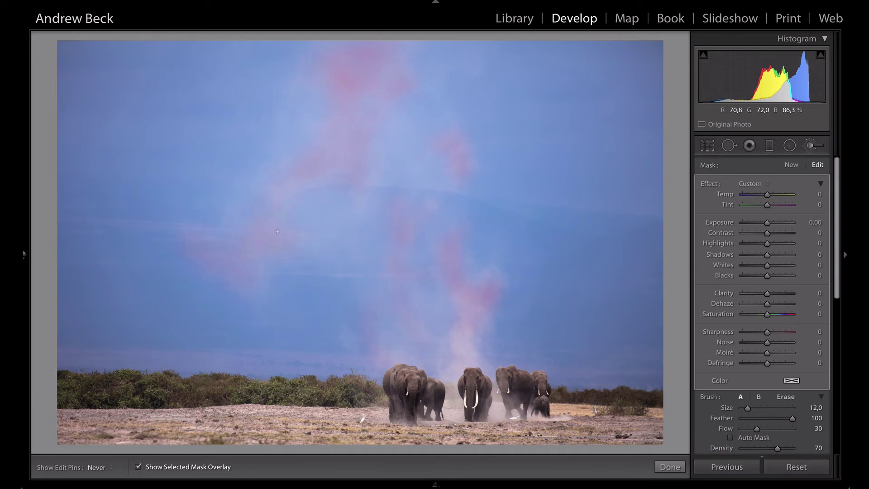
click(262, 232)
key(h)
drag(343, 82, 291, 103)
drag(277, 176, 262, 186)
key(bracketleft)
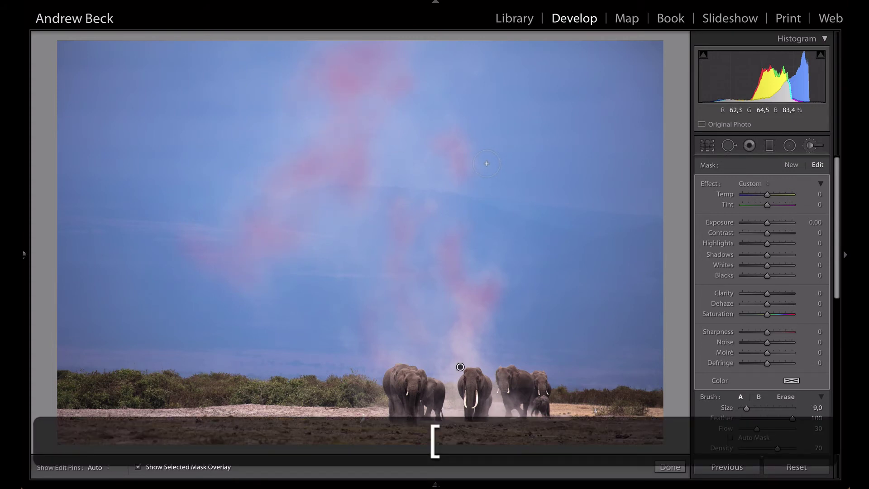
drag(392, 124, 380, 101)
drag(400, 54, 421, 36)
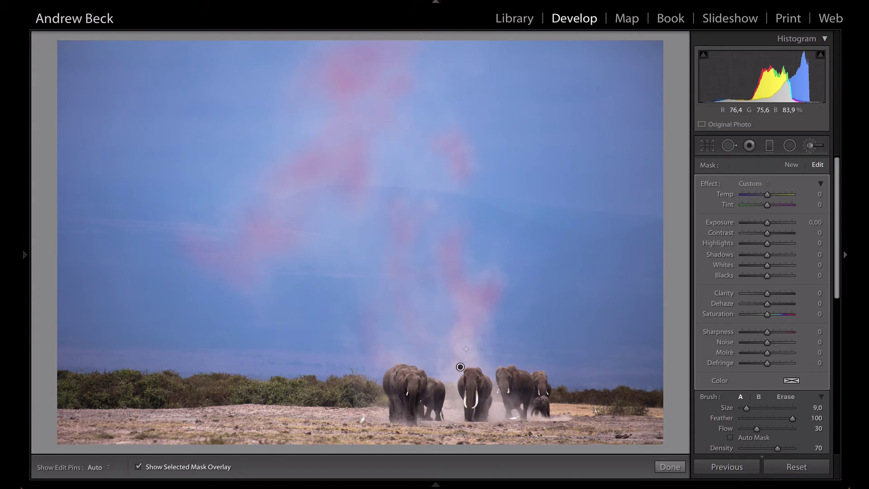
Reduce the brush size to 6, mask the dust around the central elephants' feet, and touch up the plume edges.
key(bracketleft)
mouse_move(460, 367)
mouse_down()
mouse_move(465, 351)
mouse_move(472, 367)
mouse_move(461, 336)
mouse_move(466, 355)
mouse_move(450, 396)
mouse_move(458, 407)
mouse_move(498, 402)
mouse_move(503, 412)
mouse_move(496, 410)
mouse_up()
drag(440, 406, 440, 416)
key(h)
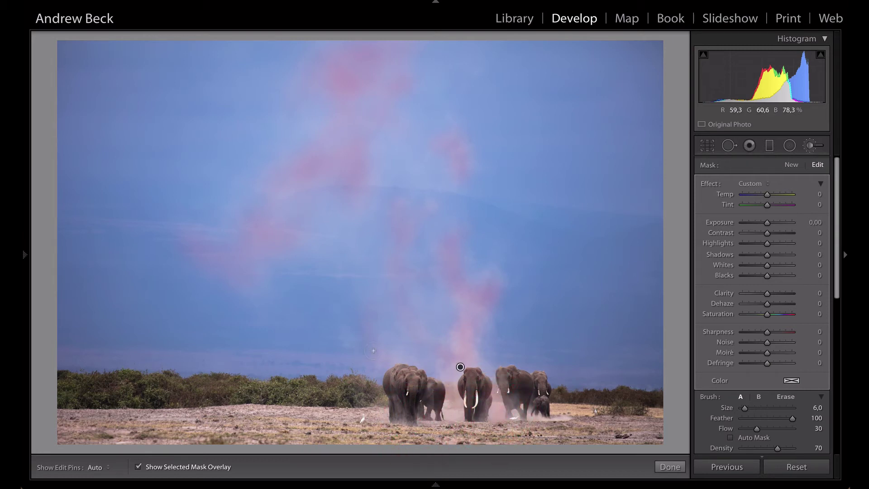
key(h)
mouse_move(249, 296)
mouse_down()
mouse_move(241, 237)
mouse_move(245, 219)
mouse_move(258, 227)
mouse_up()
mouse_move(488, 296)
mouse_down()
mouse_move(482, 272)
mouse_move(490, 280)
mouse_move(452, 277)
mouse_move(441, 243)
mouse_move(454, 228)
mouse_up()
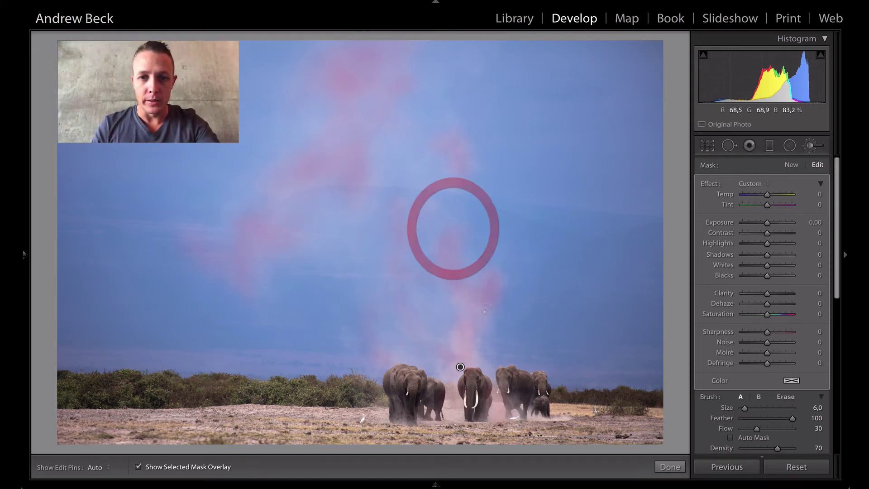
drag(476, 332, 459, 295)
mouse_move(431, 215)
mouse_down()
mouse_move(439, 152)
mouse_move(404, 140)
mouse_up()
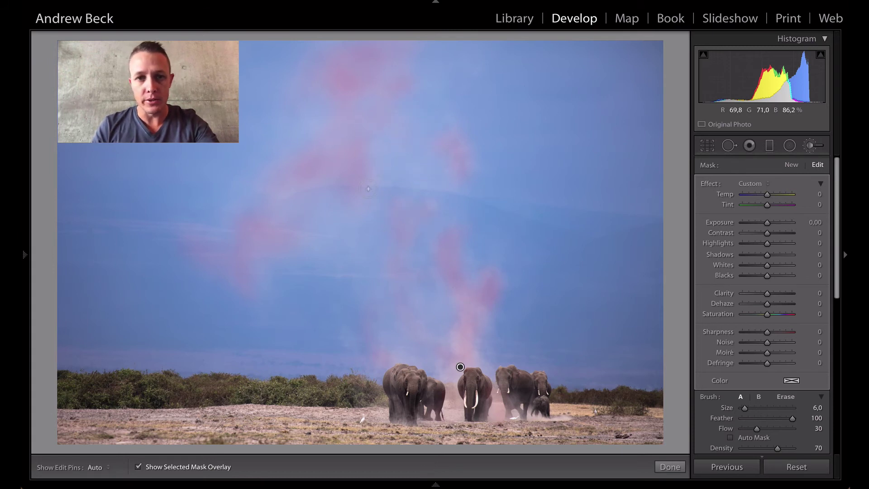
Hide the mask overlay and brighten the masked dust with Whites 17 and Exposure 0.31.
key(o)
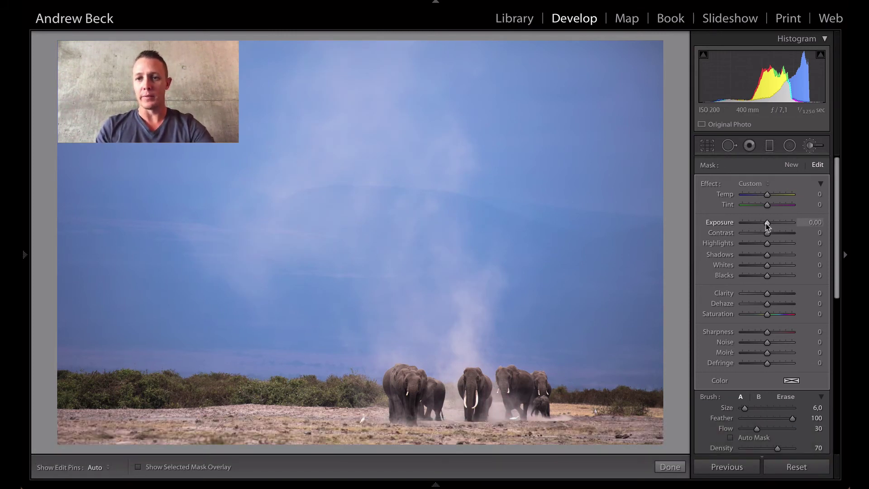
drag(768, 268, 772, 269)
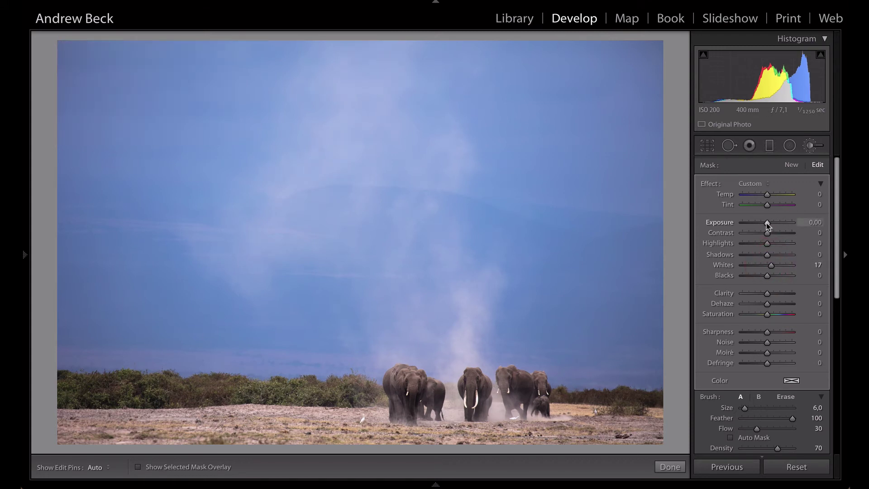
drag(770, 225, 769, 225)
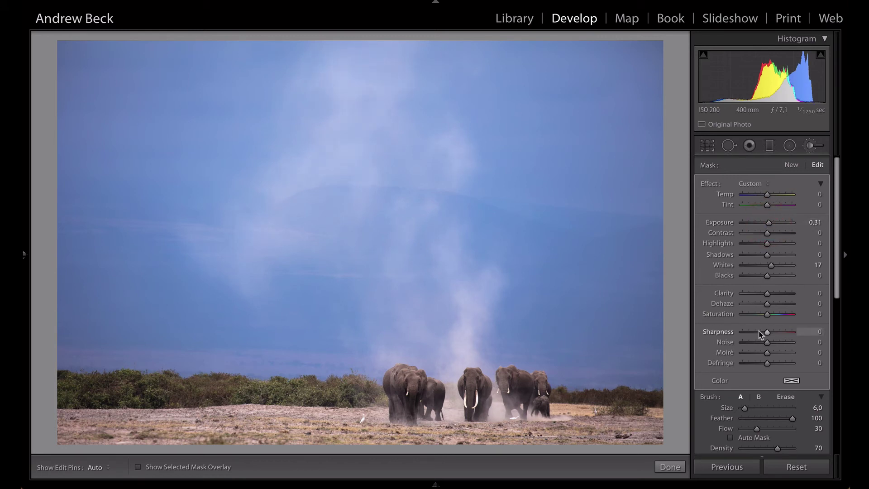
Compare the photo with and without the brush adjustment on the dust.
scroll(761, 332, down, 4)
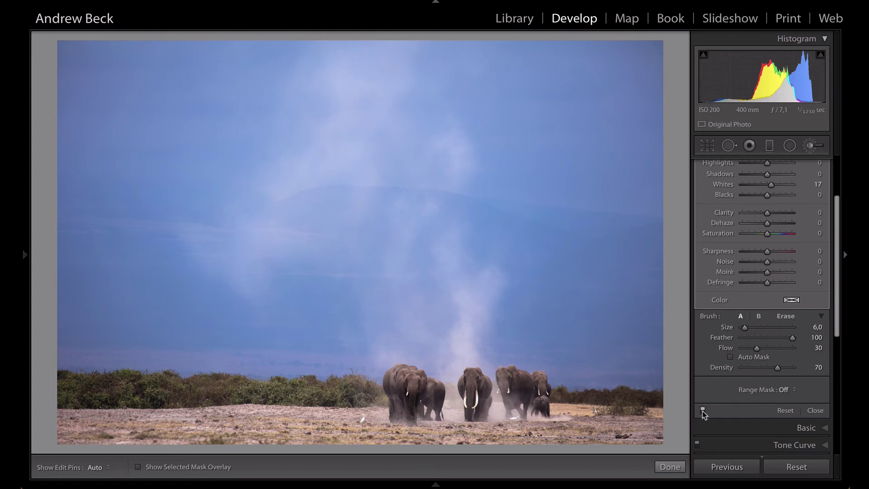
click(703, 410)
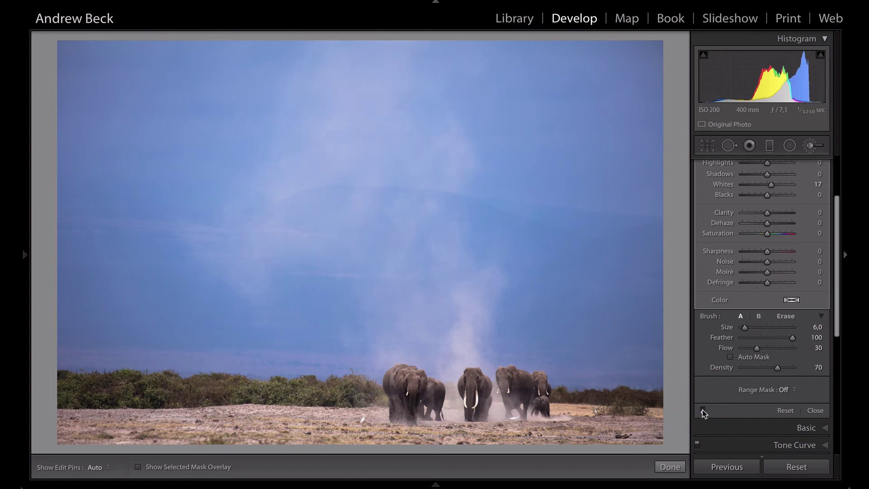
click(702, 410)
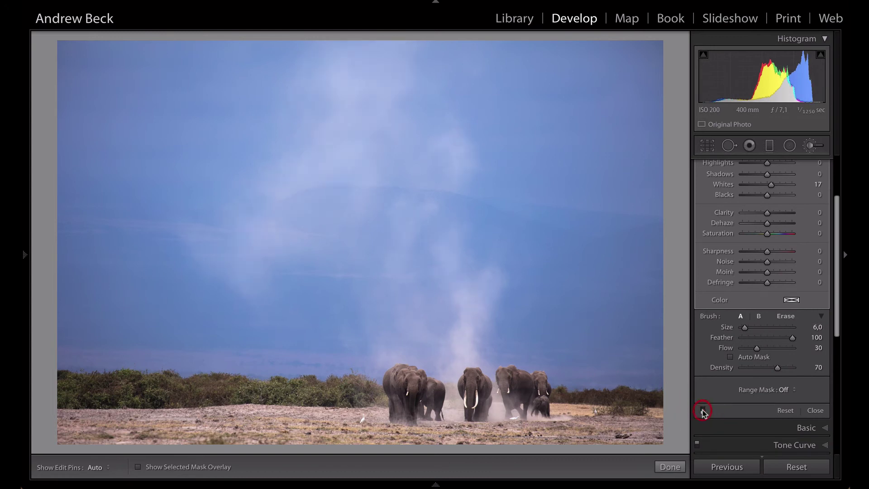
click(702, 410)
click(703, 410)
scroll(794, 281, up, 3)
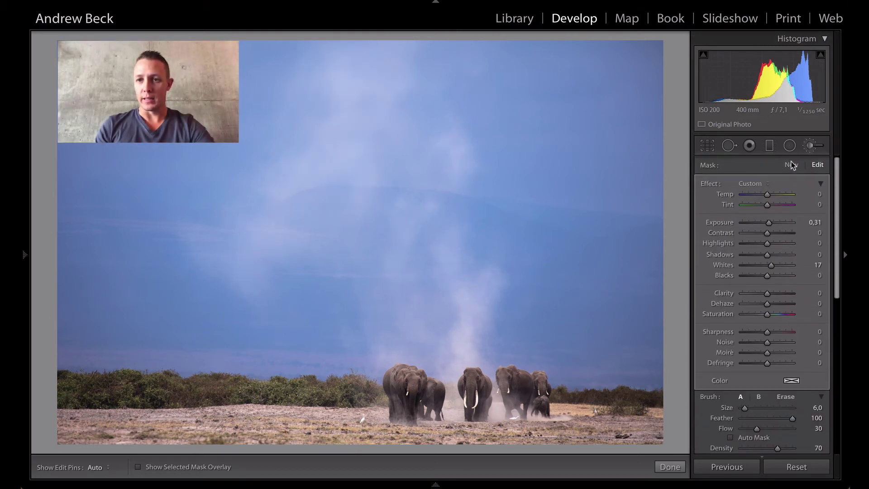
Start a new brush mask, paint the large elephant at the front of the herd's near end, and show the mask overlay.
click(791, 165)
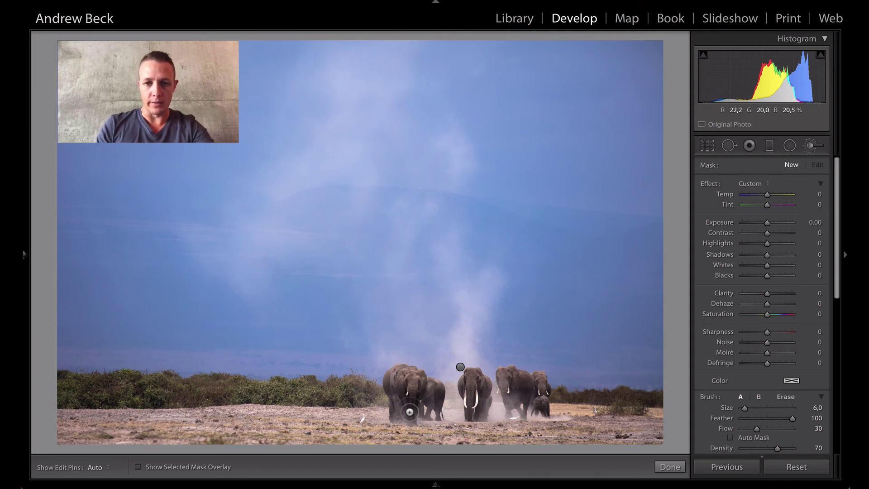
key(h)
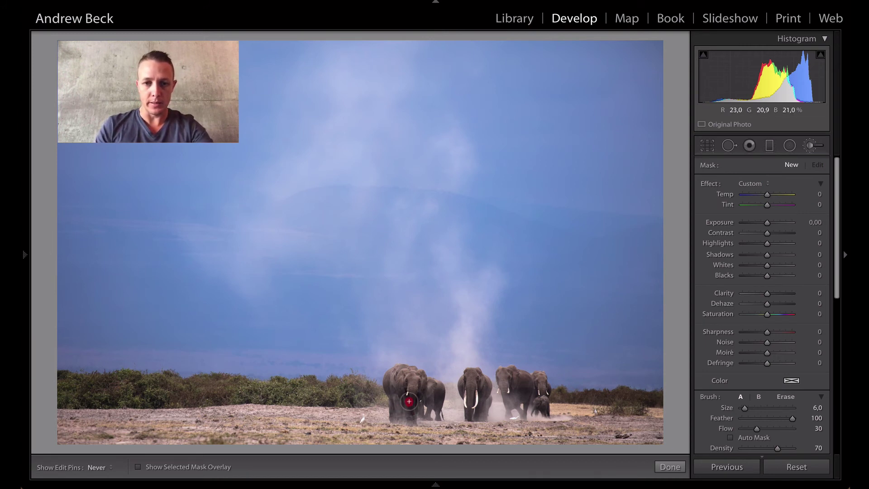
drag(410, 412, 435, 444)
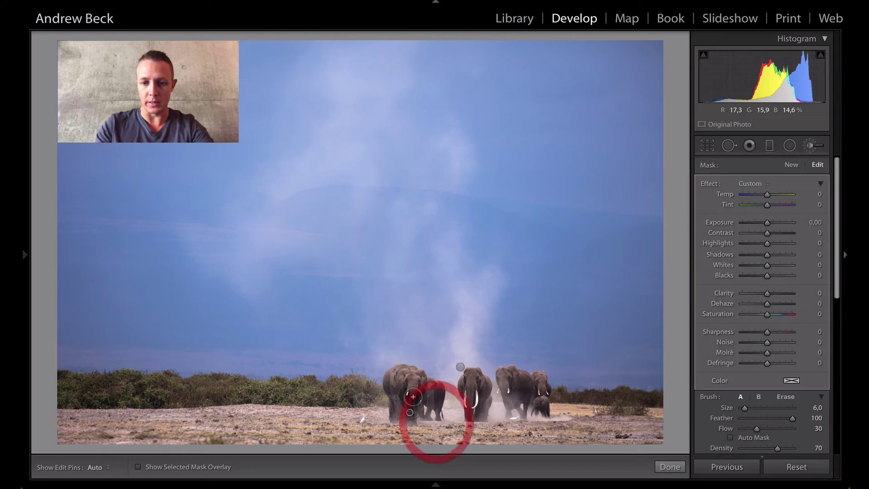
key(o)
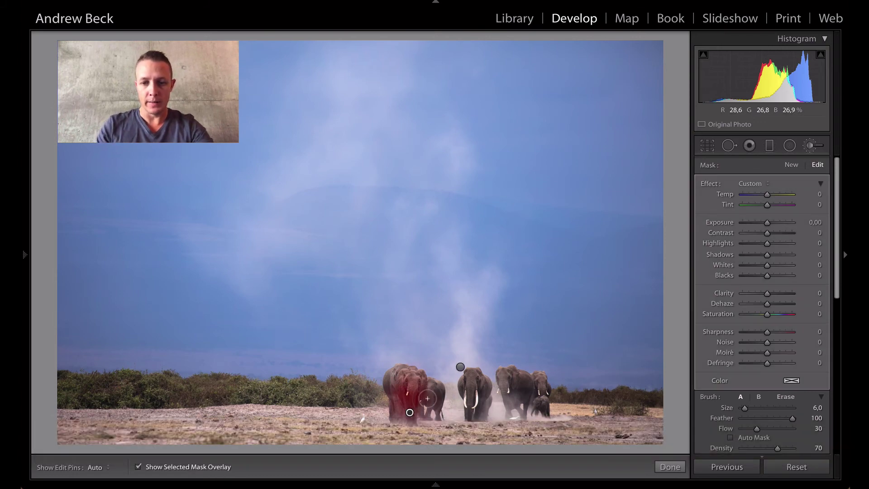
Enlarge the brush to size 8 and extend the mask over the remaining elephants, including the calf.
key(bracketright)
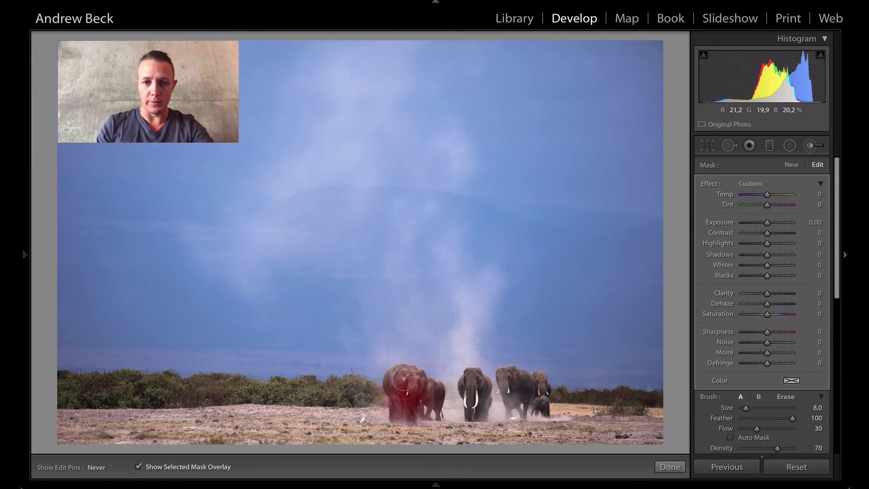
click(469, 384)
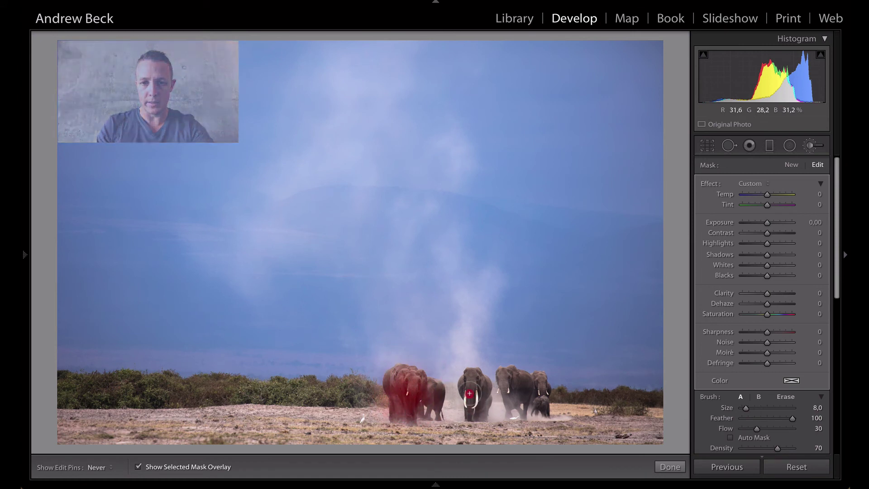
mouse_move(469, 384)
mouse_down()
mouse_move(470, 399)
mouse_move(468, 384)
mouse_up()
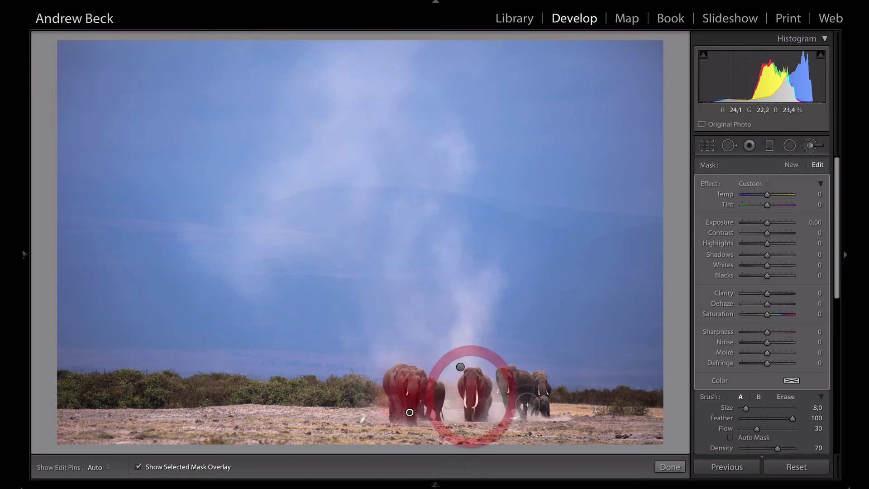
mouse_move(515, 409)
mouse_down()
mouse_move(514, 385)
mouse_move(496, 388)
mouse_move(517, 392)
mouse_move(513, 378)
mouse_move(542, 406)
mouse_move(534, 383)
mouse_move(541, 406)
mouse_move(496, 385)
mouse_up()
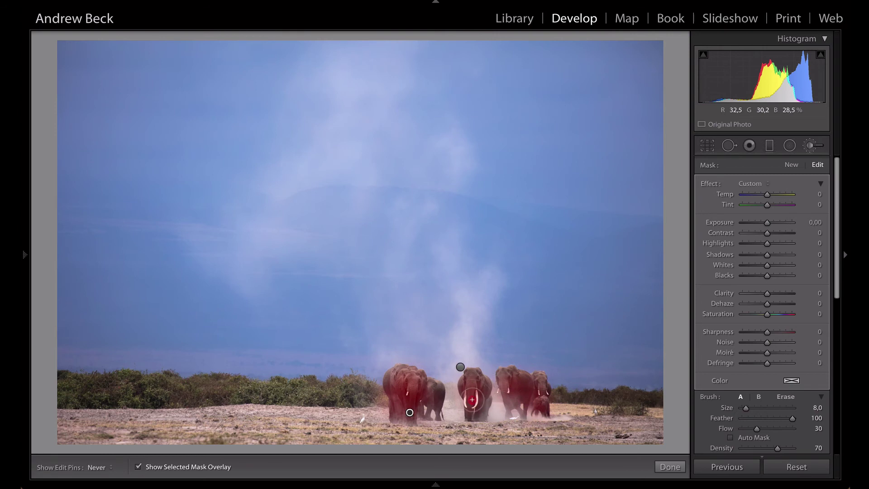
key(h)
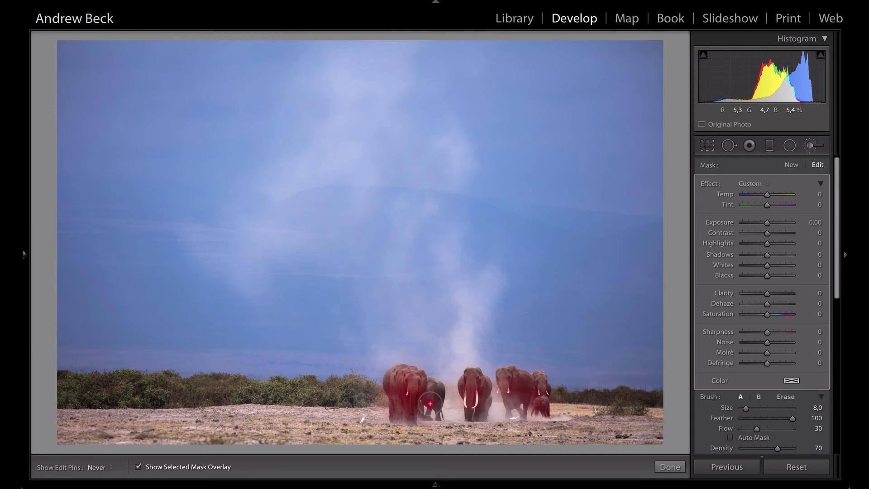
drag(428, 387, 432, 406)
key(h)
Hide the mask overlay and set the elephants' mask to Shadows 23, Exposure 0.48 and Clarity 6.
key(o)
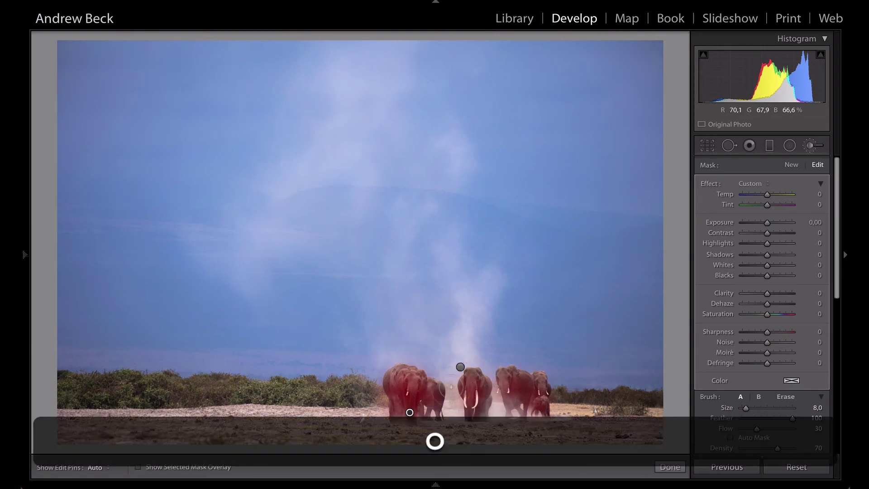
click(773, 255)
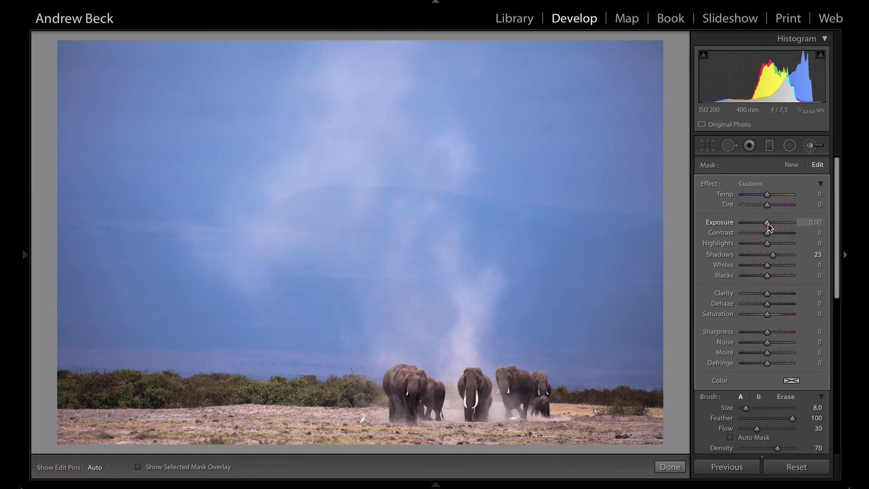
drag(768, 226, 770, 227)
drag(772, 226, 770, 226)
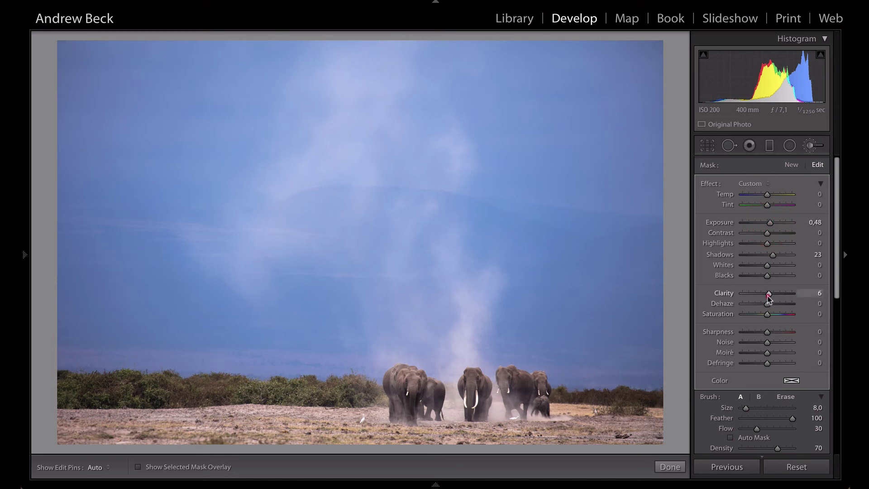
click(768, 298)
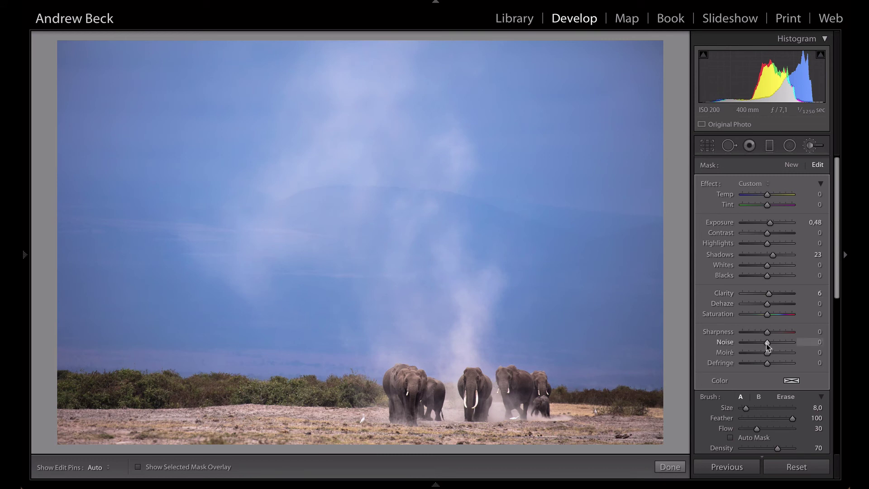
Compare the photo with and without the brush adjustments on the dust and elephants.
scroll(767, 345, down, 5)
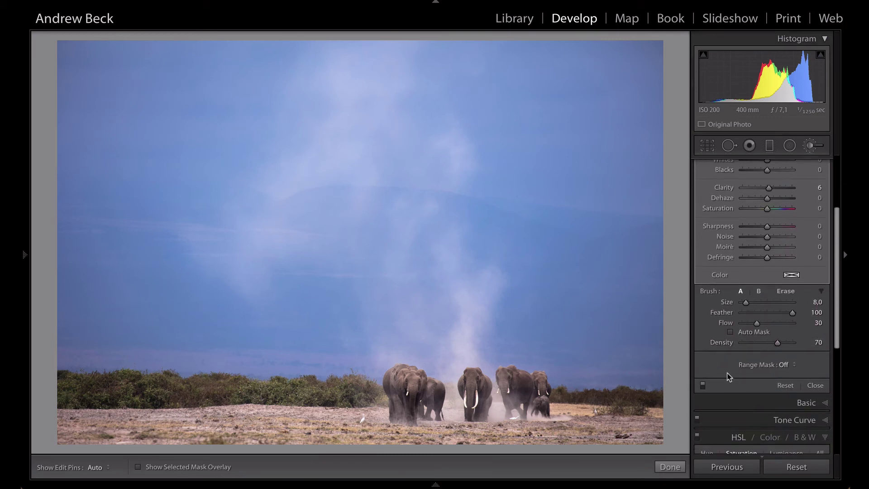
click(703, 386)
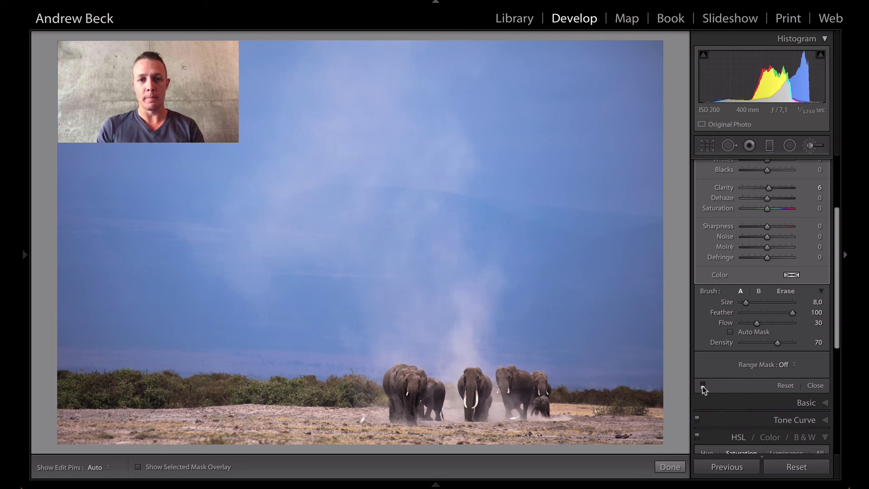
click(702, 386)
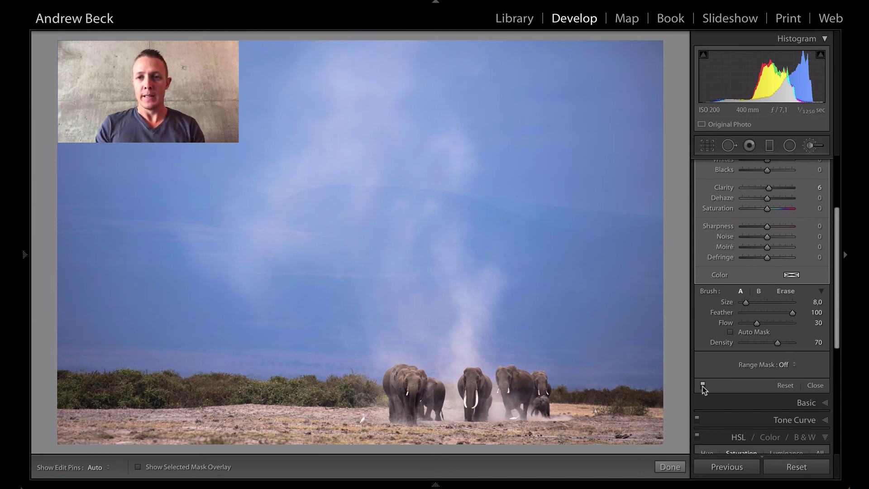
Turn on chromatic aberration removal and lens profile corrections, and compare the photo with and without the profile.
scroll(787, 382, down, 5)
scroll(786, 383, down, 5)
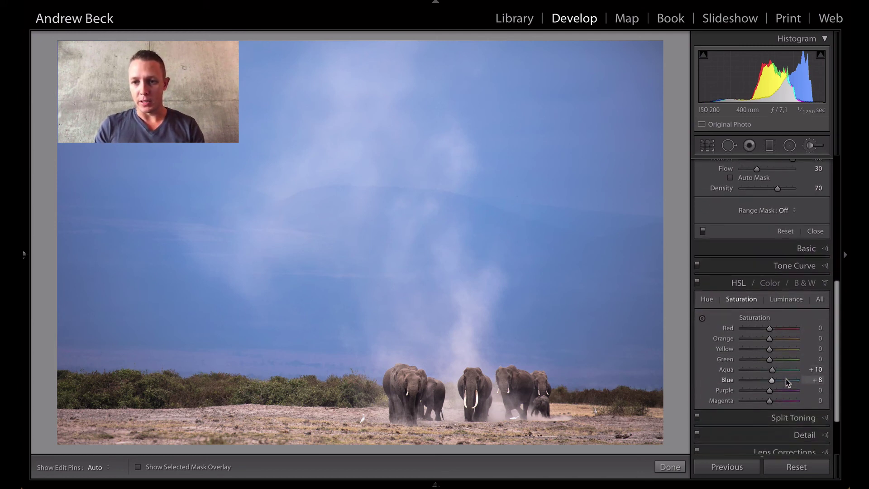
click(810, 389)
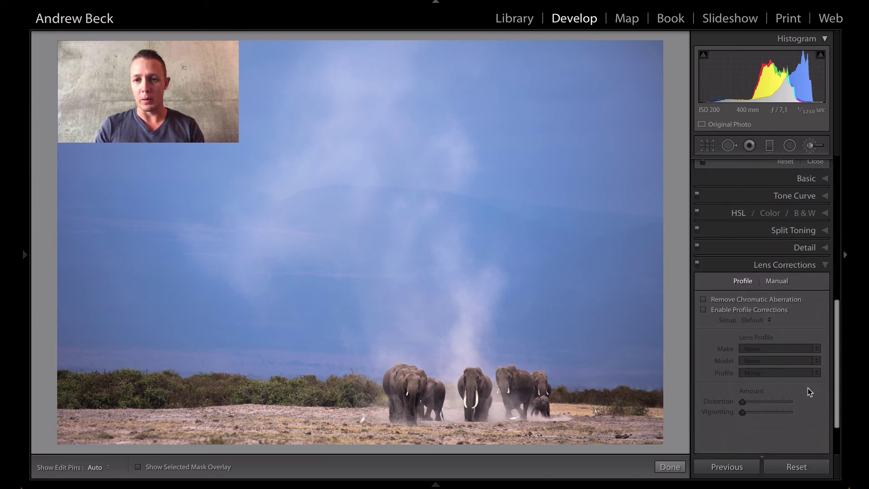
click(703, 300)
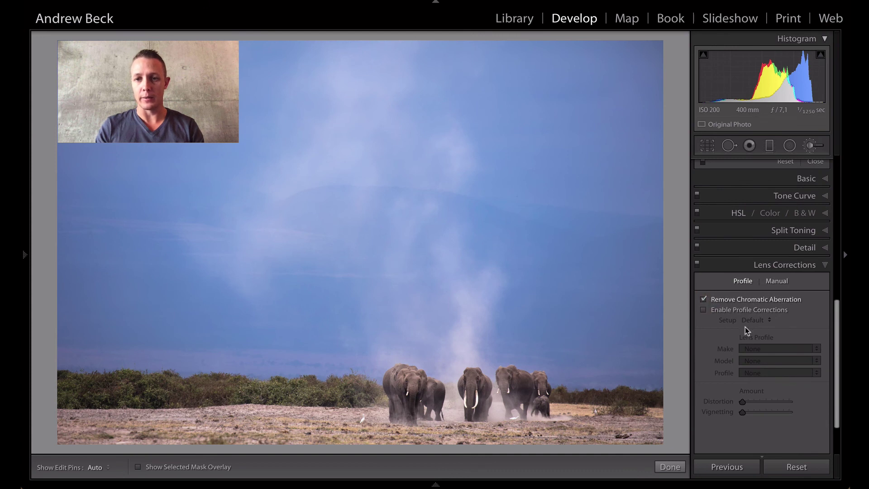
click(703, 311)
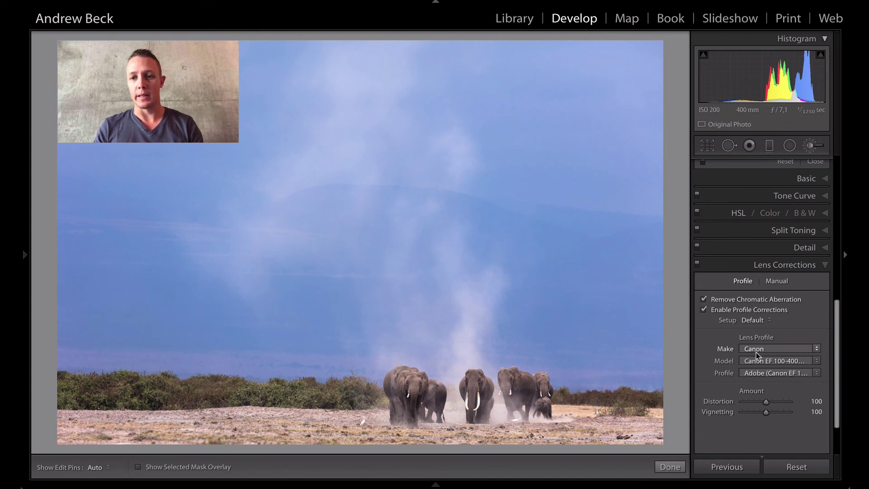
click(704, 311)
click(703, 311)
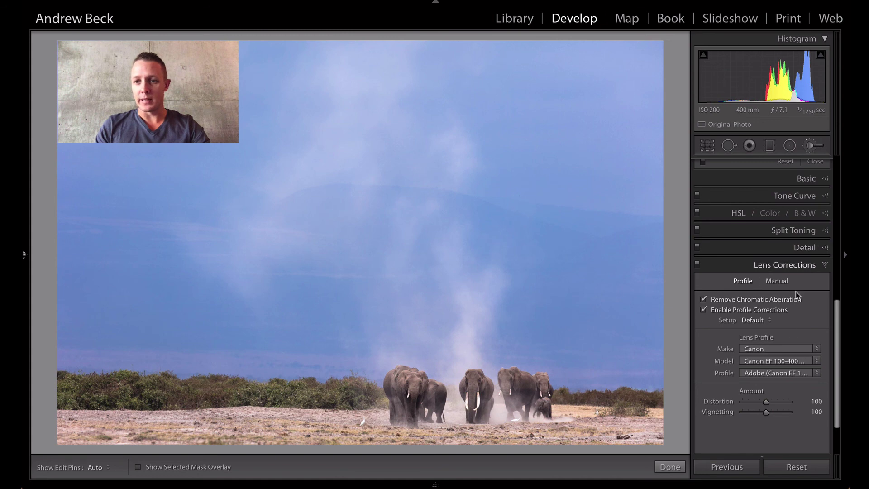
Add a post-crop vignette with Amount -8 and Midpoint 43, and compare the photo with and without it.
scroll(796, 326, down, 3)
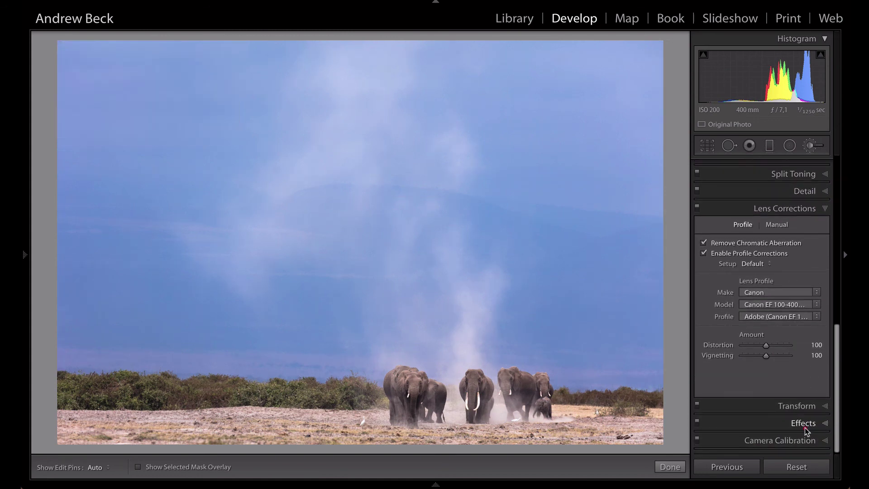
click(804, 424)
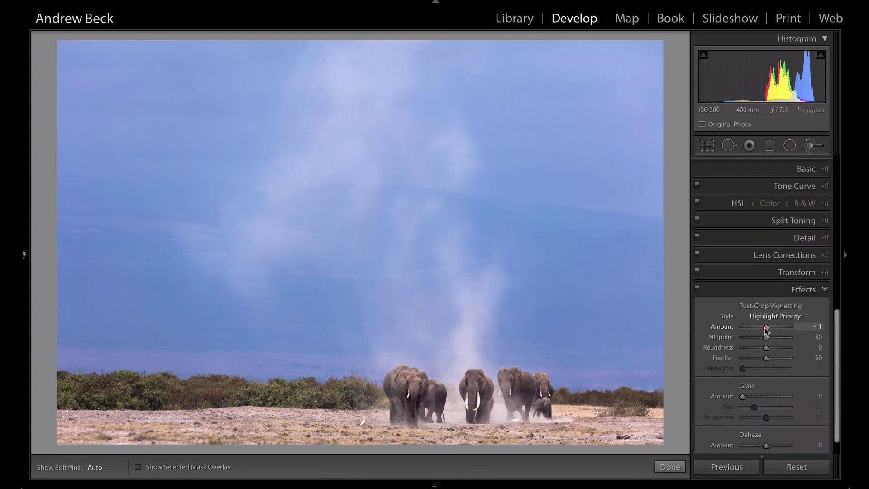
drag(766, 327, 764, 340)
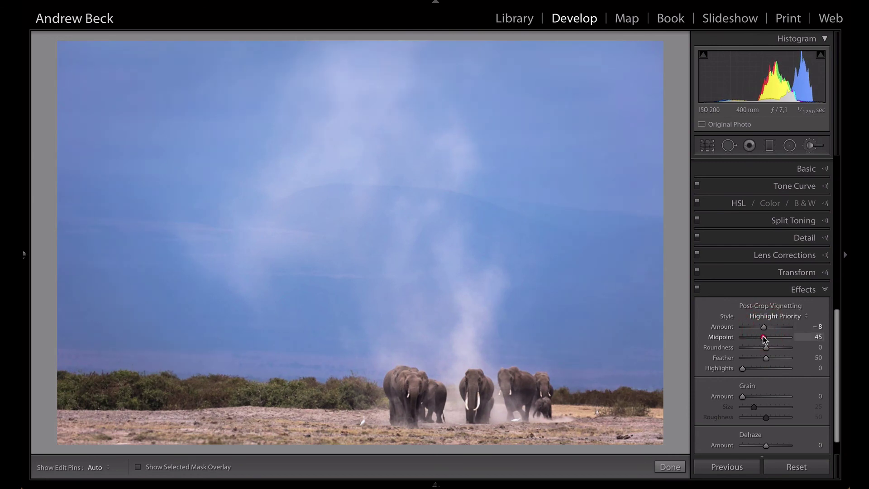
click(696, 289)
click(697, 289)
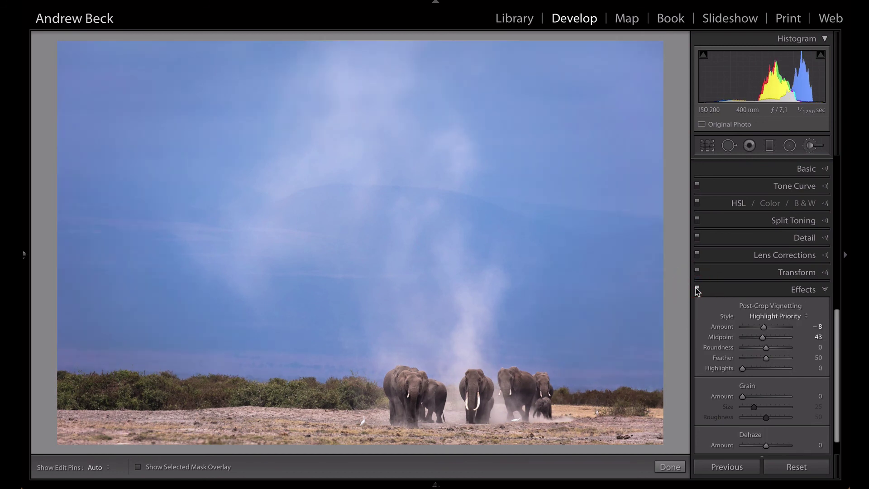